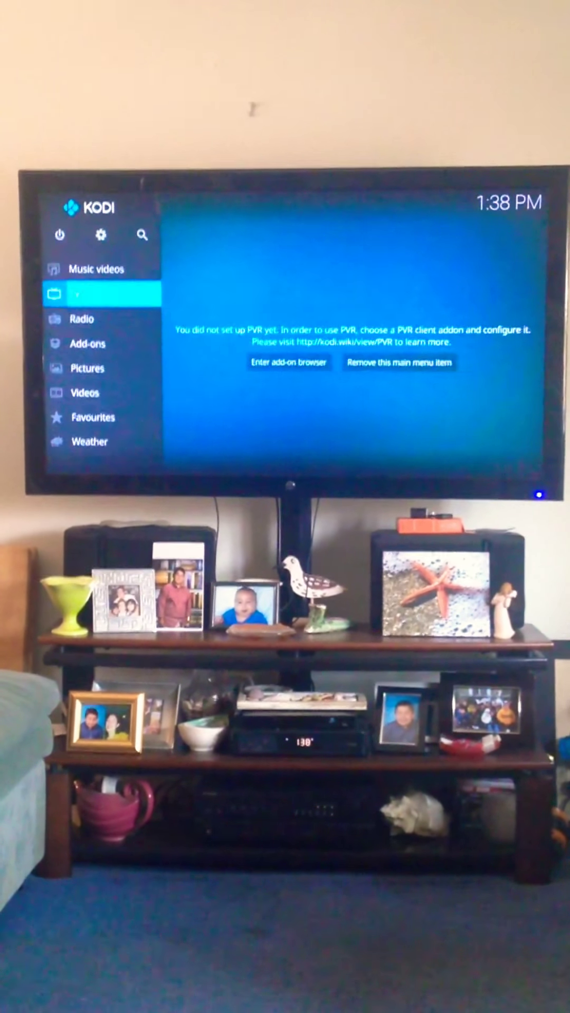
Move down the Kodi home menu toward Add-ons to reach Covenant.
key(Down)
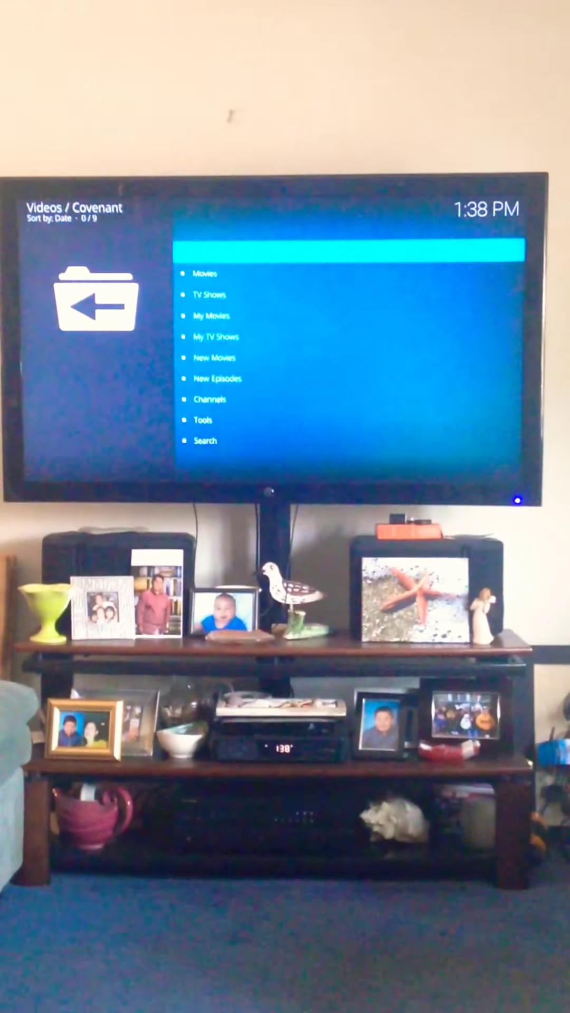
Move down the Covenant list to Movies as an Indigo error notice appears.
key(Down)
key(Down)
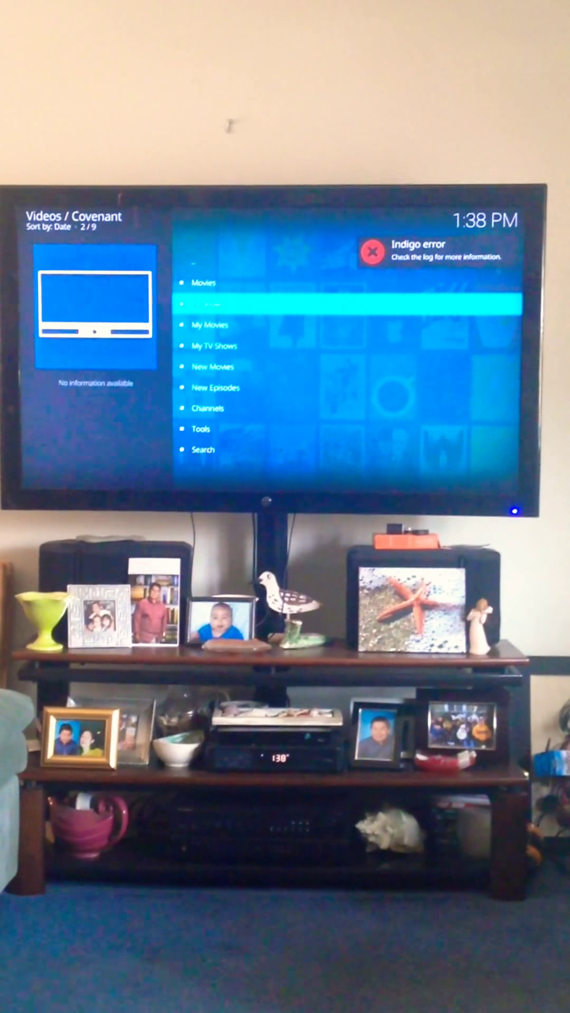